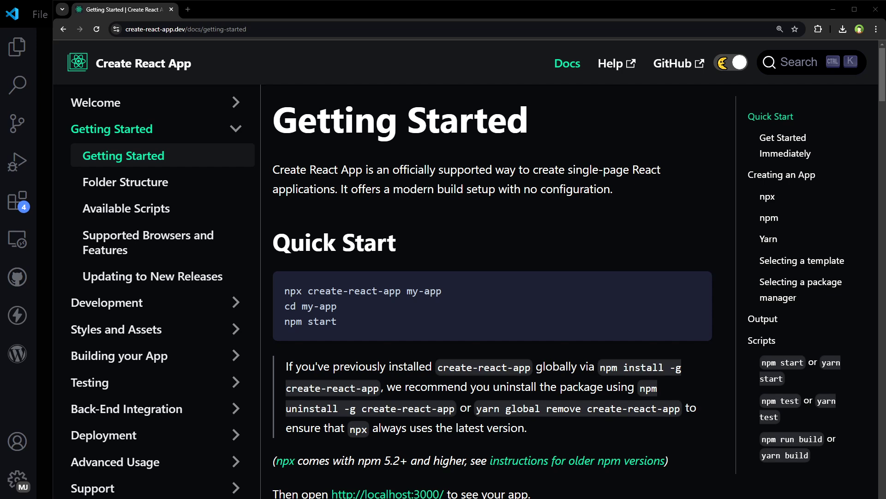
Select the paragraph advising to uninstall any globally installed create-react-app
{"action": "triple_click", "coordinate": [416, 387]}
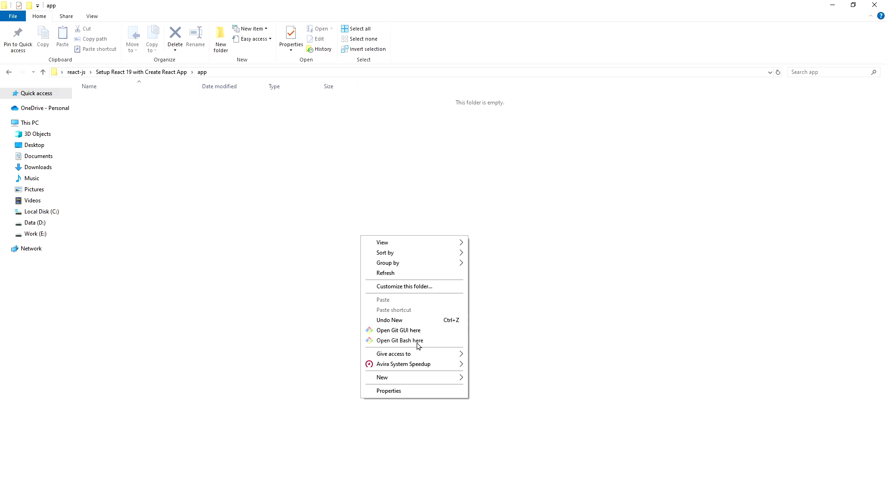
In a terminal in the empty app folder, run npm uninstall -g create-react-app
{"action": "left_click", "coordinate": [415, 339]}
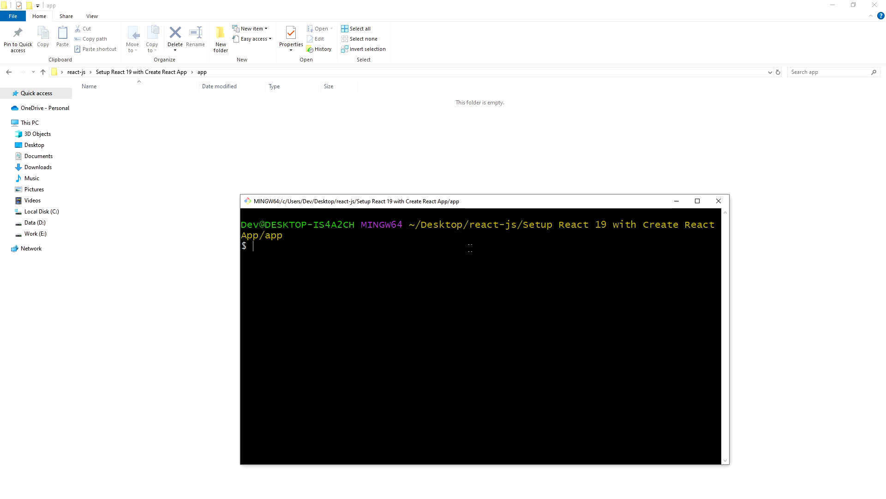
{"action": "right_click", "coordinate": [470, 247]}
{"action": "left_click", "coordinate": [471, 280]}
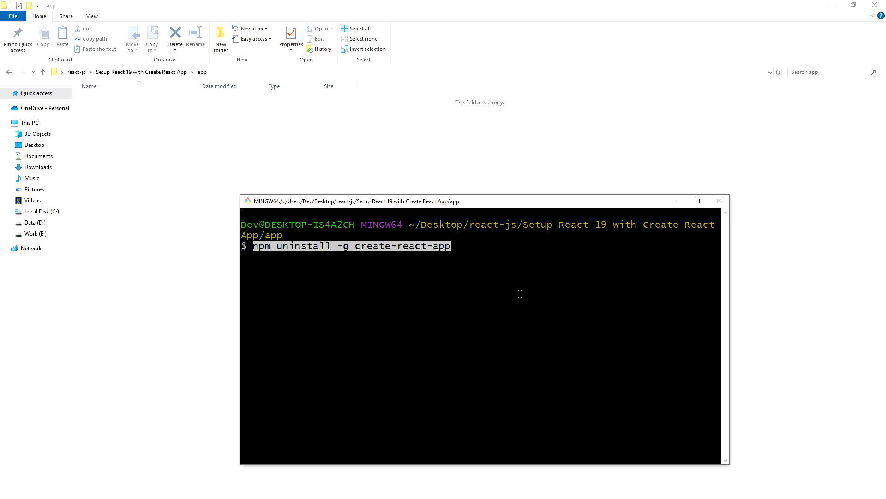
{"action": "key", "text": "End"}
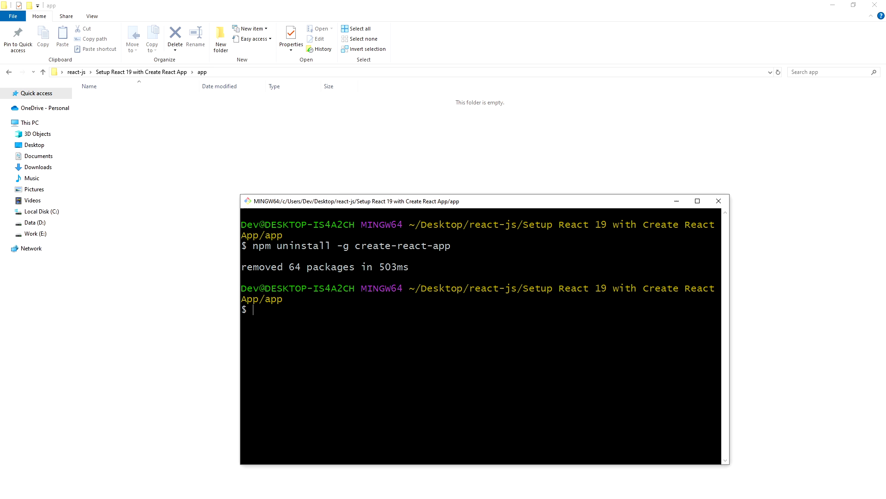
Run npm install -g create-react-app to reinstall it globally
{"action": "right_click", "coordinate": [498, 337]}
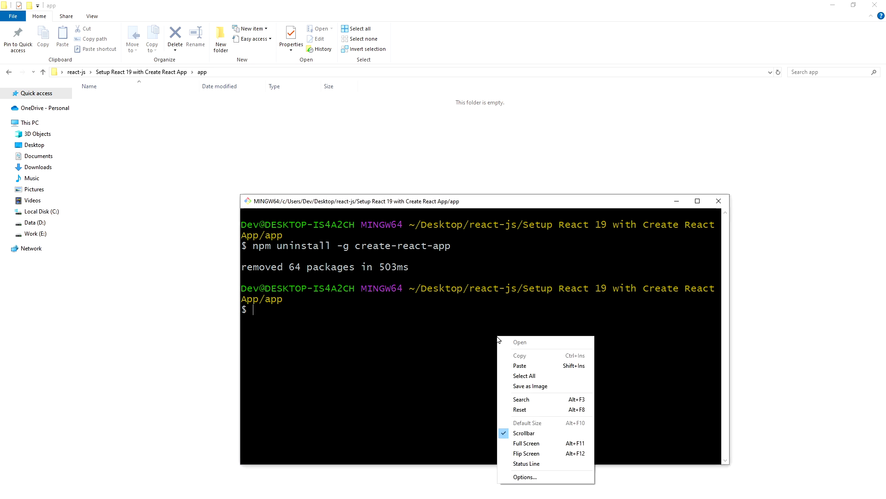
{"action": "left_click", "coordinate": [520, 366]}
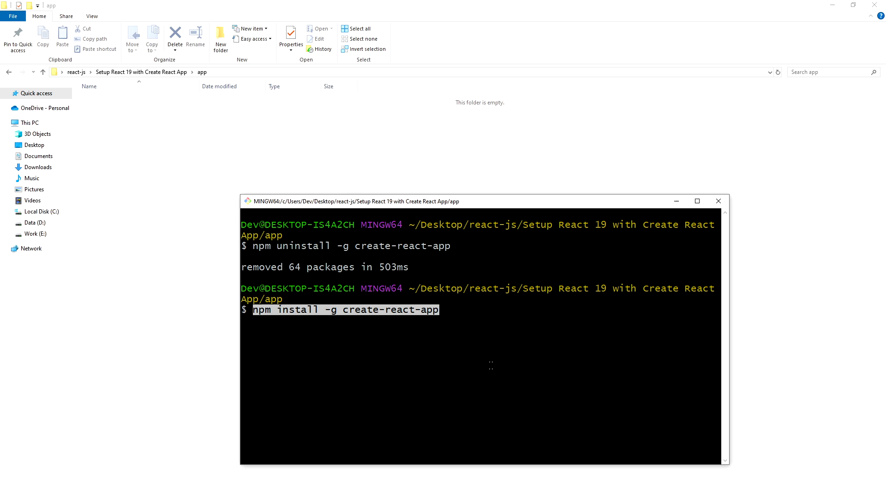
{"action": "key", "text": "Return"}
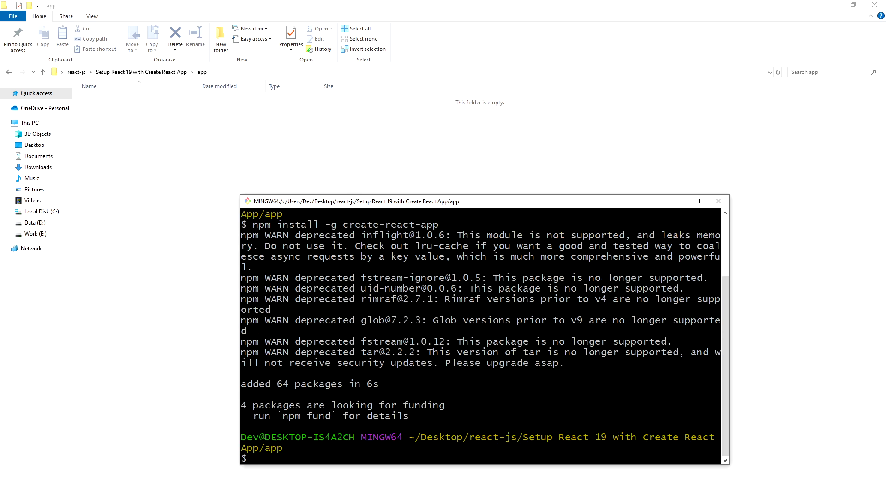
{"action": "type", "text": "clear"}
Run npx create-react-app my-app, which ends with an ERESOLVE dependency conflict, then close the terminal
{"action": "key", "text": "Return"}
{"action": "type", "text": "npx create-react-app my-app"}
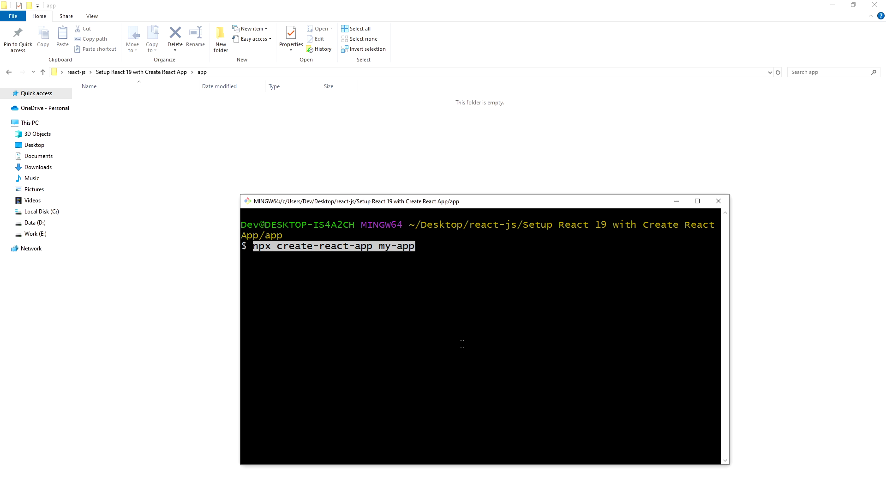
{"action": "key", "text": "Return"}
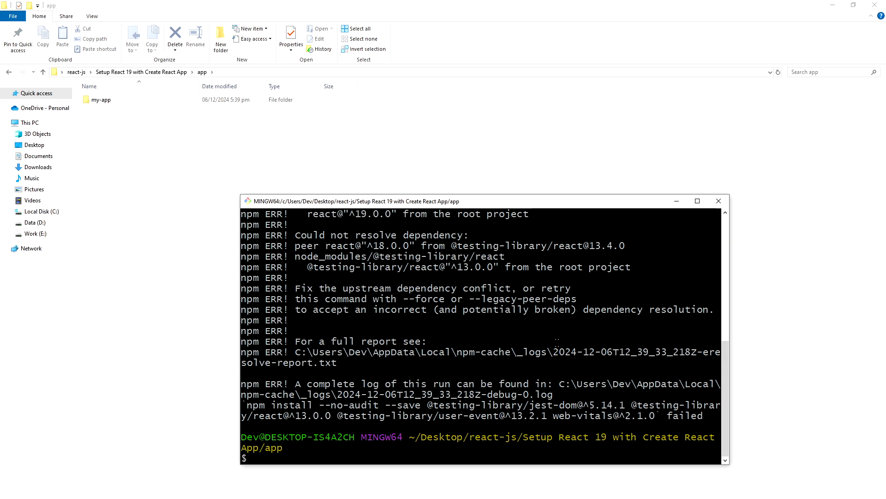
{"action": "scroll", "coordinate": [556, 341], "scroll_direction": "up", "scroll_amount": 2}
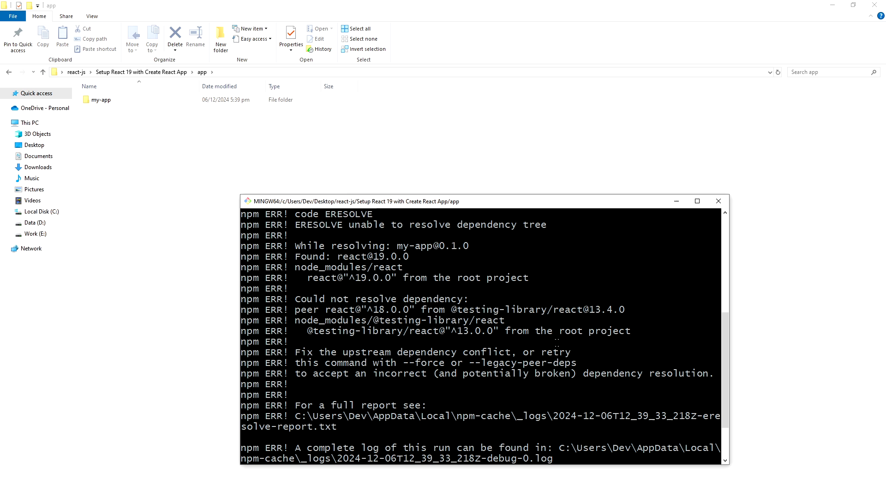
{"action": "scroll", "coordinate": [556, 341], "scroll_direction": "up", "scroll_amount": 2}
{"action": "key", "text": "alt+F4"}
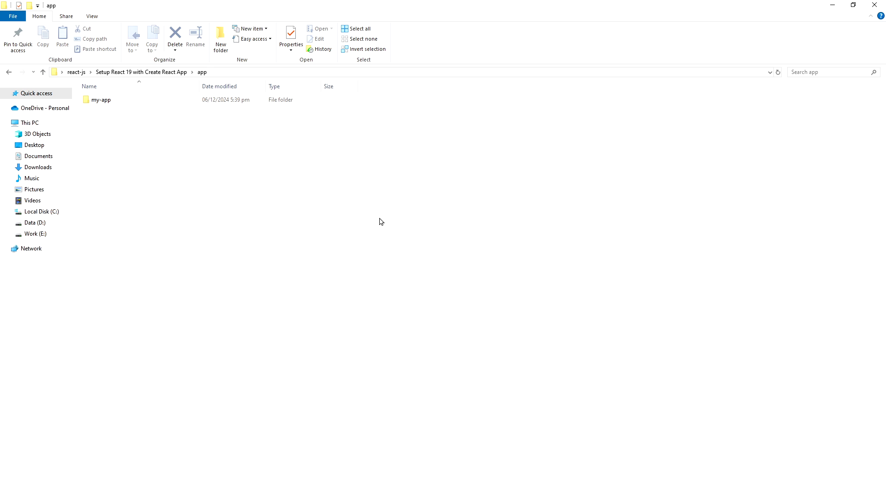
From a Git Bash in my-app, run npm start and select the port 3000 already-in-use message
{"action": "double_click", "coordinate": [123, 101]}
{"action": "right_click", "coordinate": [333, 230]}
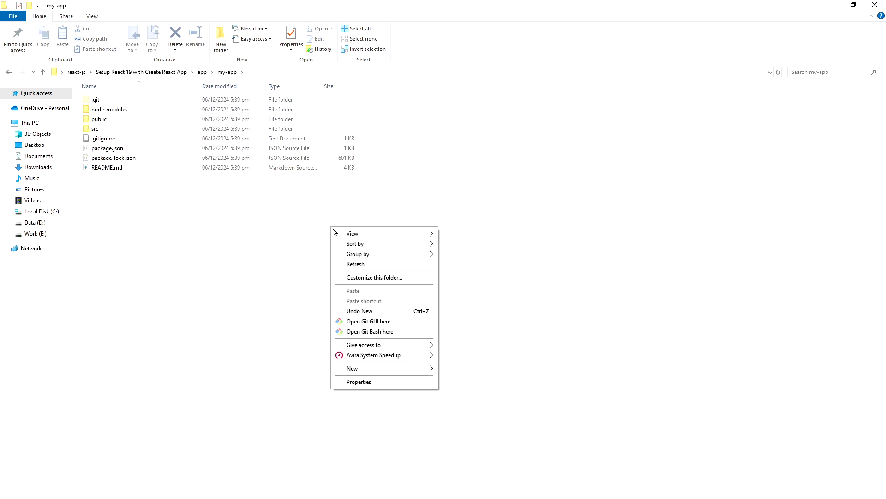
{"action": "left_click", "coordinate": [367, 331]}
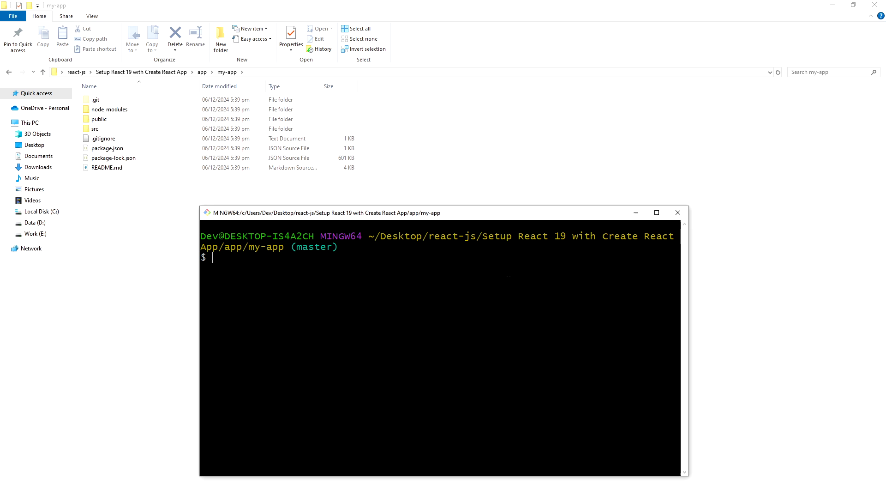
{"action": "type", "text": "npm "}
{"action": "type", "text": "start"}
{"action": "key", "text": "Return"}
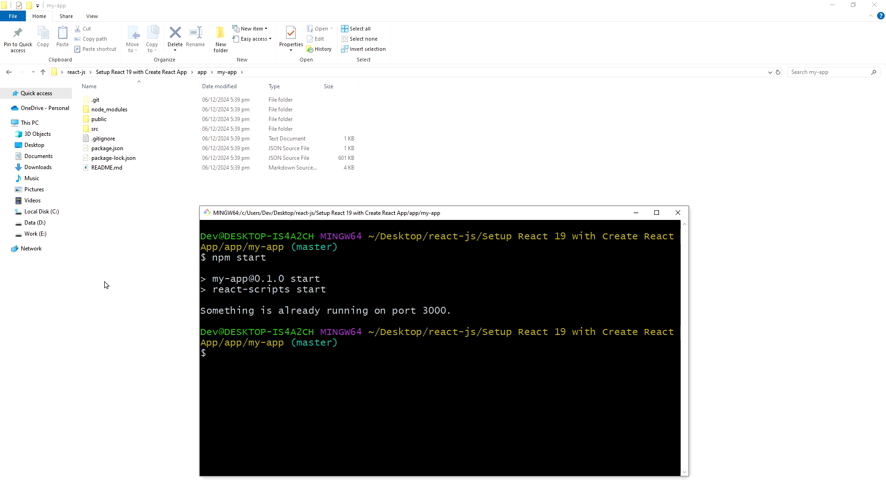
{"action": "mouse_move", "coordinate": [205, 310]}
{"action": "left_mouse_down"}
{"action": "mouse_move", "coordinate": [408, 303]}
{"action": "mouse_move", "coordinate": [486, 313]}
{"action": "left_mouse_up"}
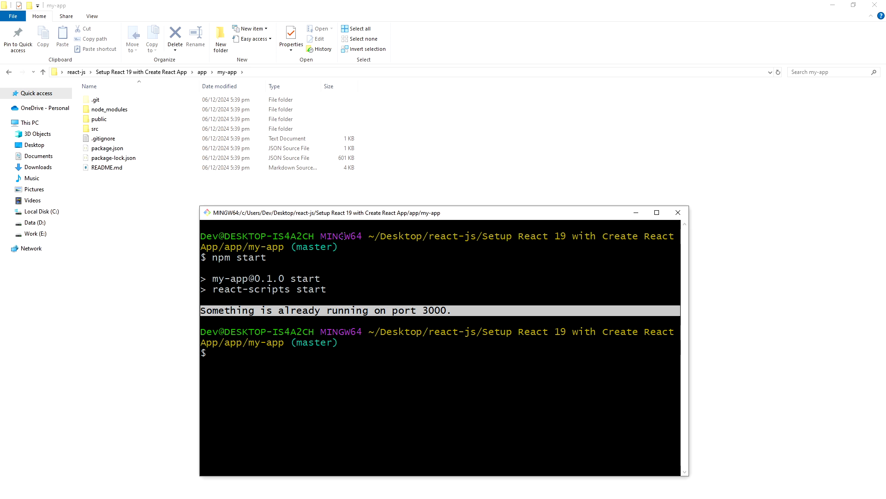
Create a new text document in my-app, rename it to .env and open it in VS Code
{"action": "right_click", "coordinate": [141, 216]}
{"action": "mouse_move", "coordinate": [165, 357]}
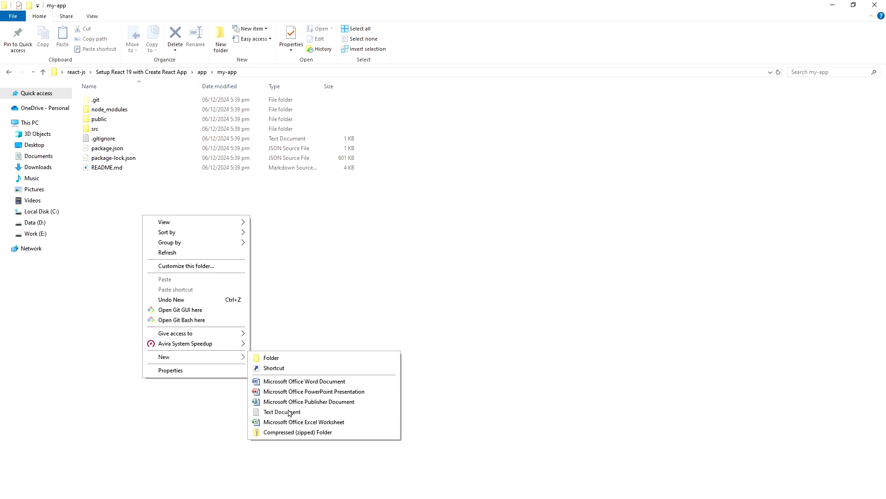
{"action": "left_click", "coordinate": [289, 413]}
{"action": "type", "text": ".env"}
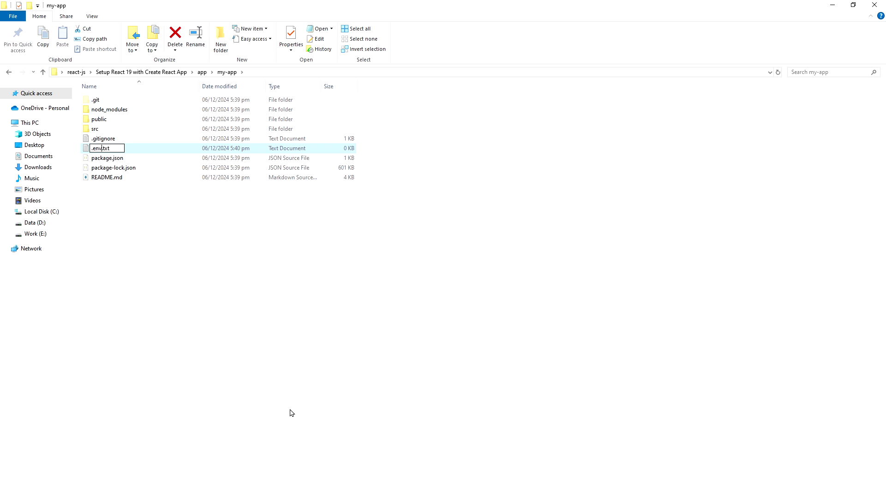
{"action": "key", "text": "BackSpace"}
{"action": "key", "text": "BackSpace"}
{"action": "key", "text": "BackSpace"}
{"action": "key", "text": "Return"}
{"action": "key", "text": "Return"}
{"action": "left_click_drag", "start_coordinate": [100, 147], "coordinate": [486, 256]}
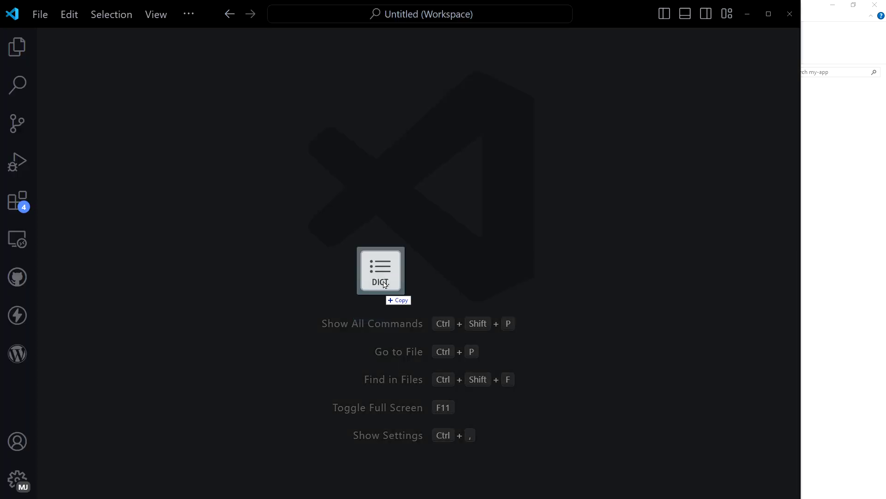
{"action": "type", "text": "PORT"}
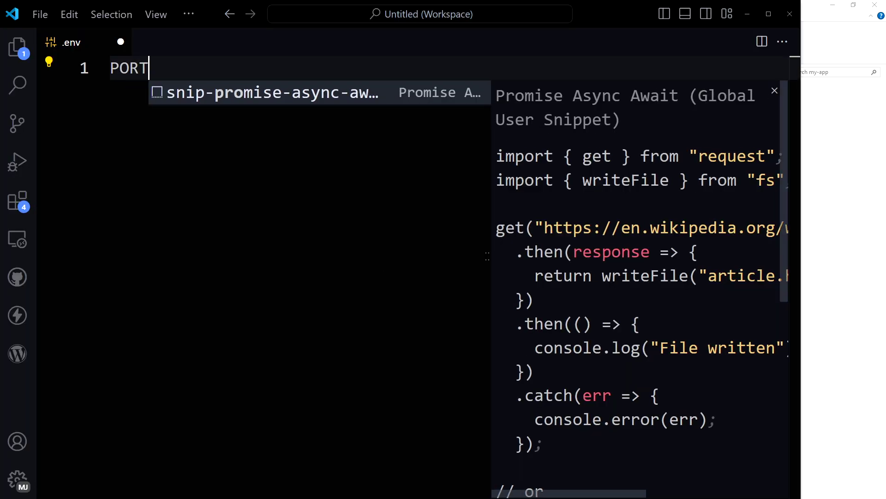
{"action": "type", "text": "=4000"}
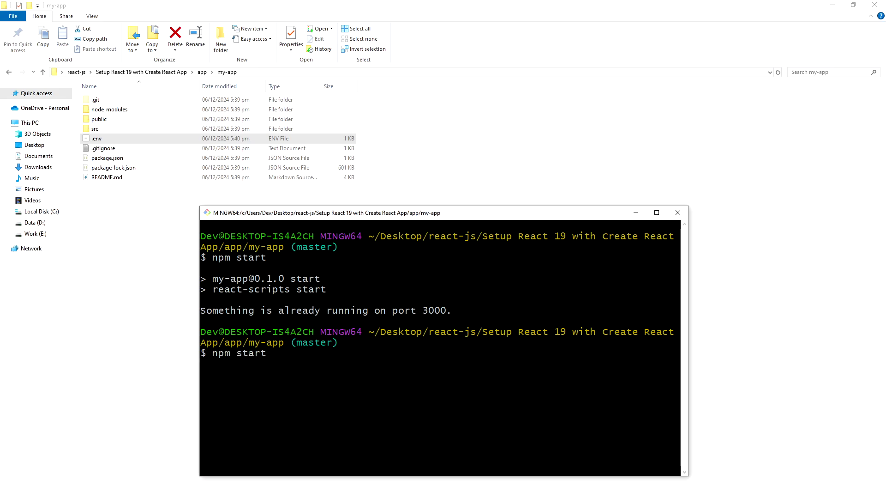
Run the dev server, then stop it with Ctrl+C and clear the terminal
{"action": "key", "text": "Return"}
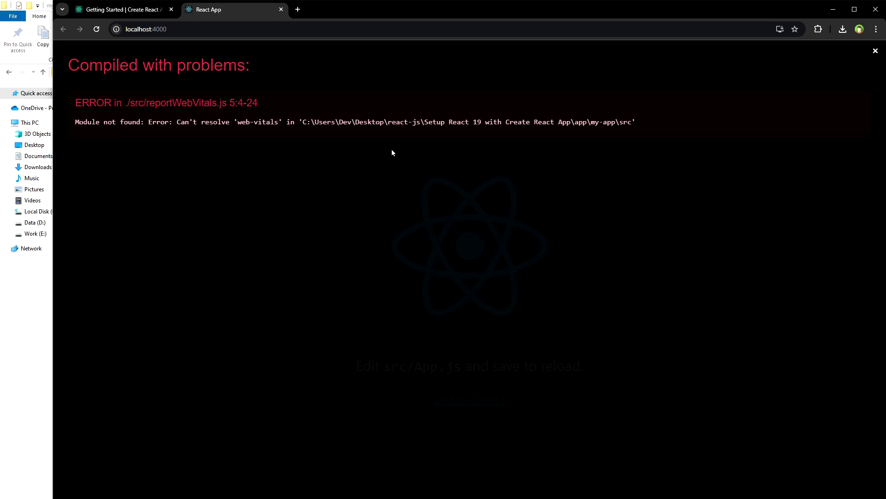
{"action": "key", "text": "alt+Tab"}
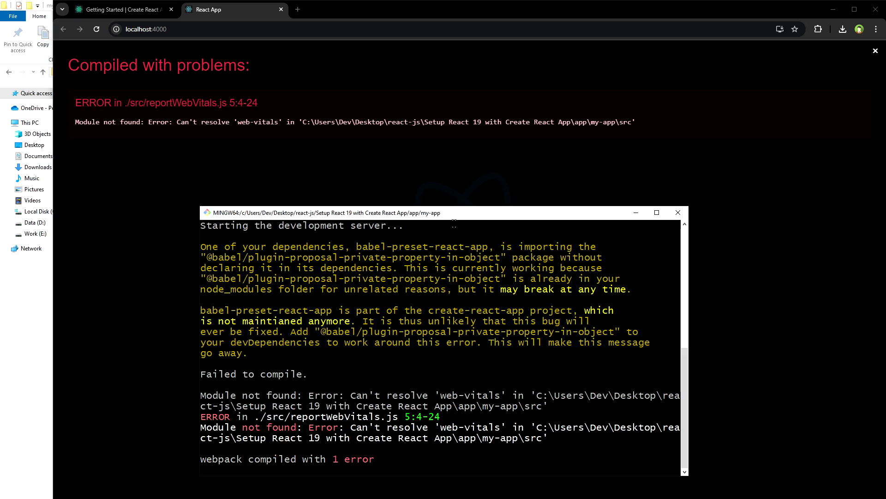
{"action": "key", "text": "ctrl+c"}
{"action": "type", "text": "clear"}
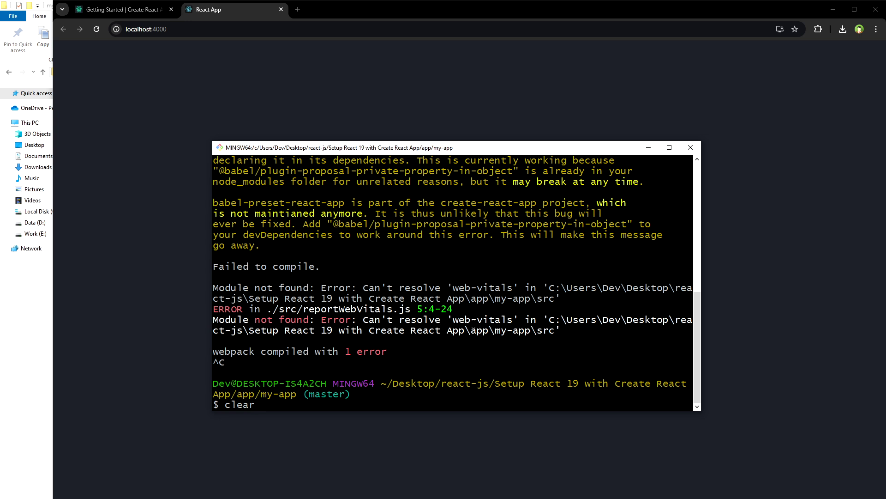
{"action": "key", "text": "Return"}
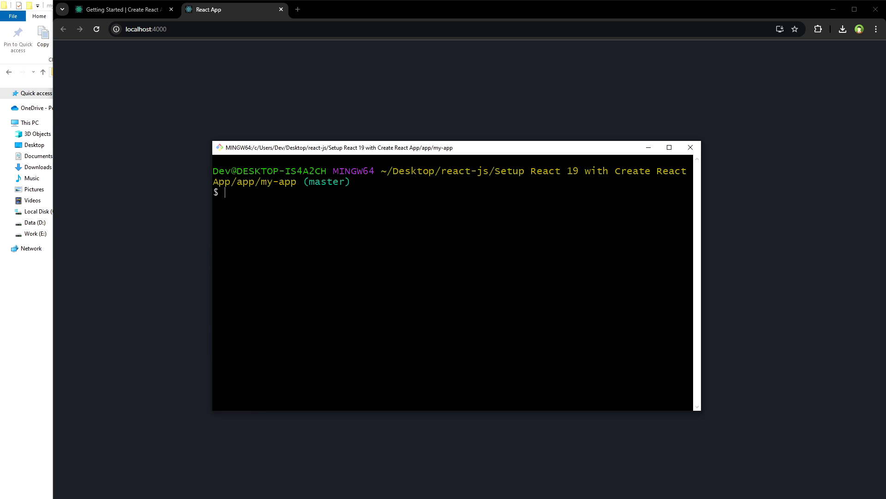
Run npm install web-vitals, then recall npm start from history and restart the server
{"action": "right_click", "coordinate": [439, 199]}
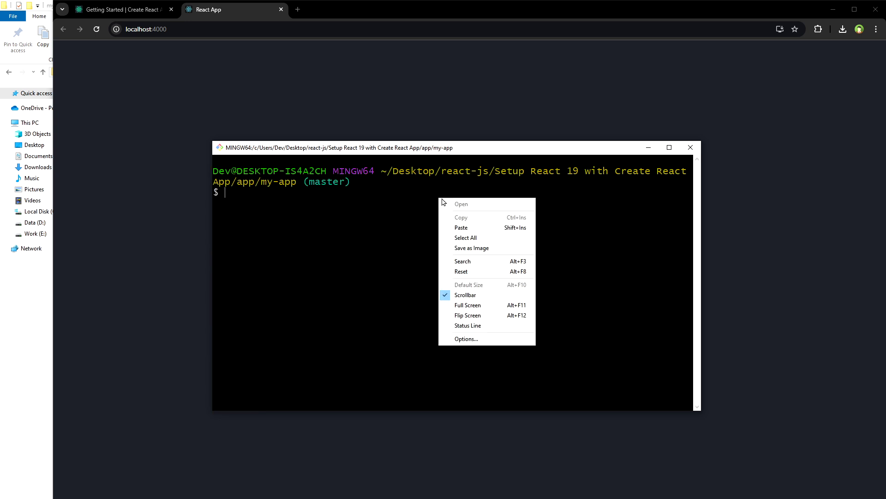
{"action": "left_click", "coordinate": [458, 227]}
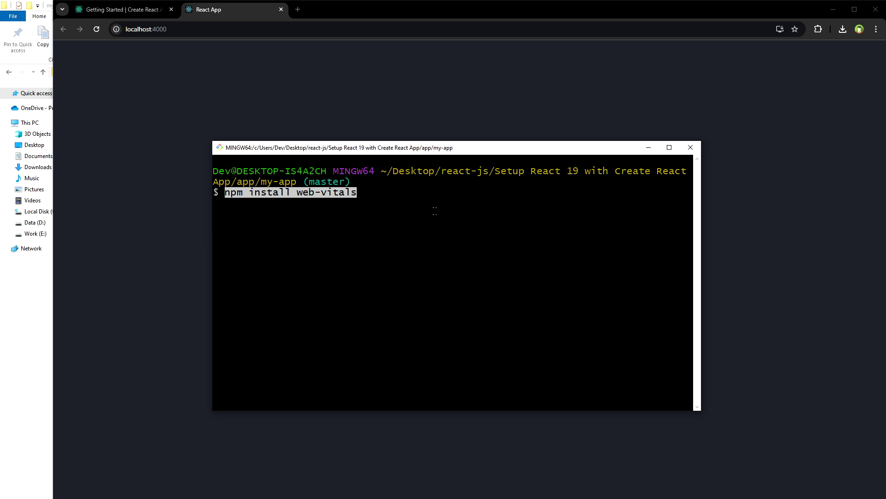
{"action": "key", "text": "Return"}
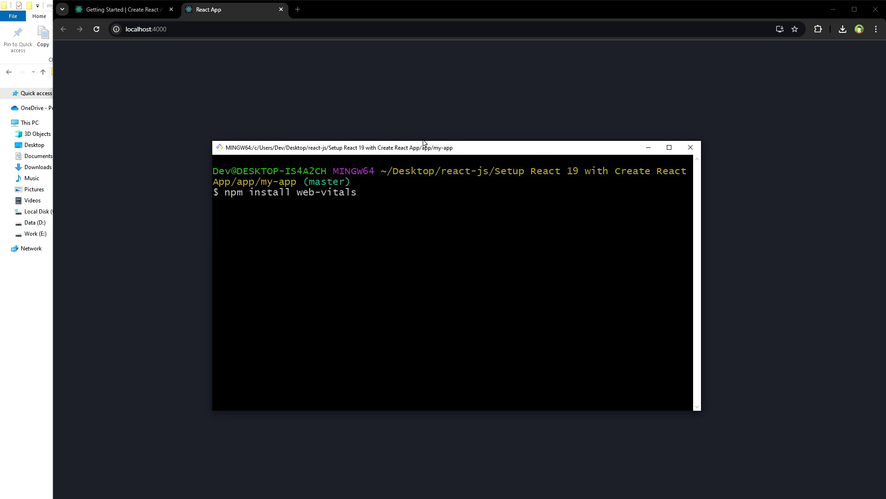
{"action": "left_click_drag", "start_coordinate": [425, 146], "coordinate": [441, 139]}
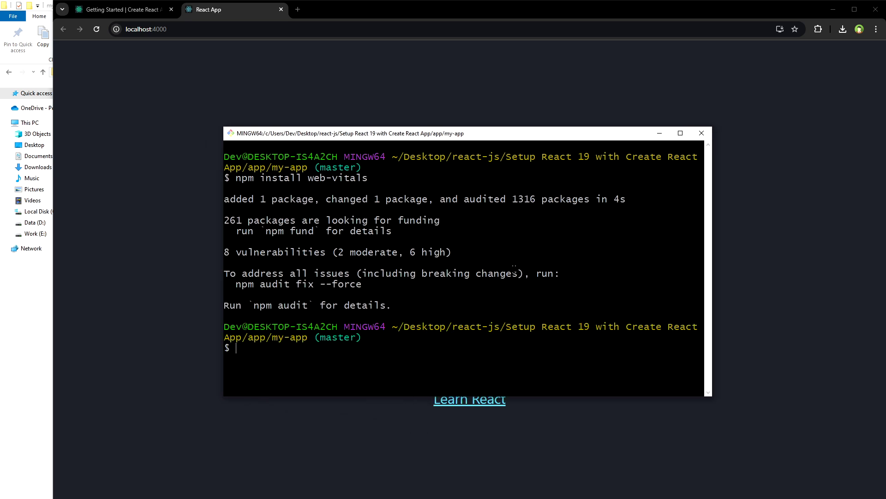
{"action": "key", "text": "Up"}
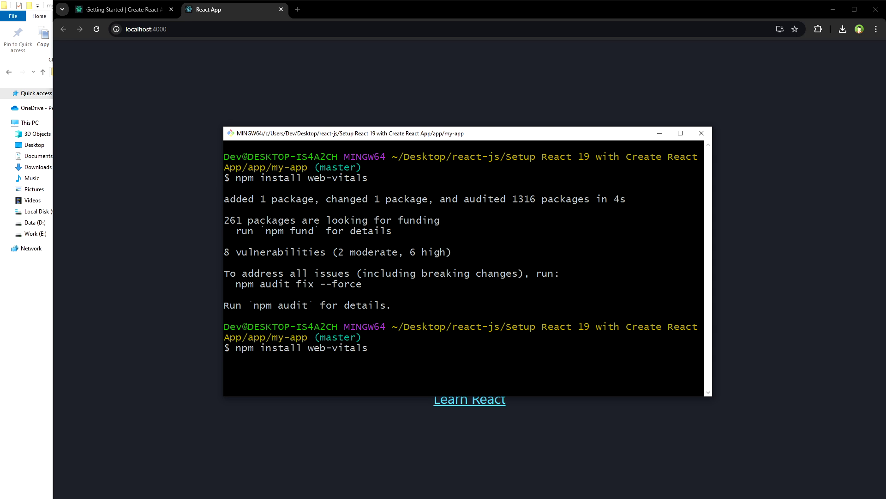
{"action": "key", "text": "Up"}
{"action": "key", "text": "Up"}
{"action": "key", "text": "Return"}
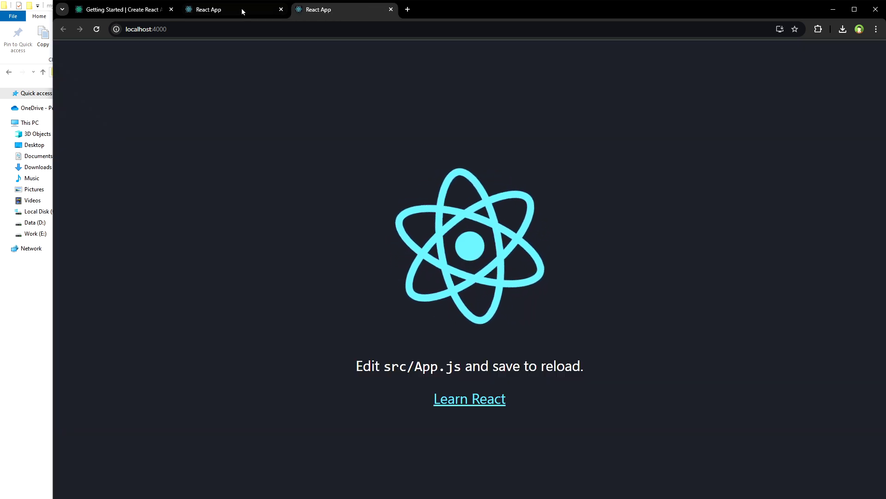
Inspect the React App page's Console for errors, close DevTools and switch back to the my-app folder
{"action": "left_click", "coordinate": [256, 10]}
{"action": "right_click", "coordinate": [377, 173]}
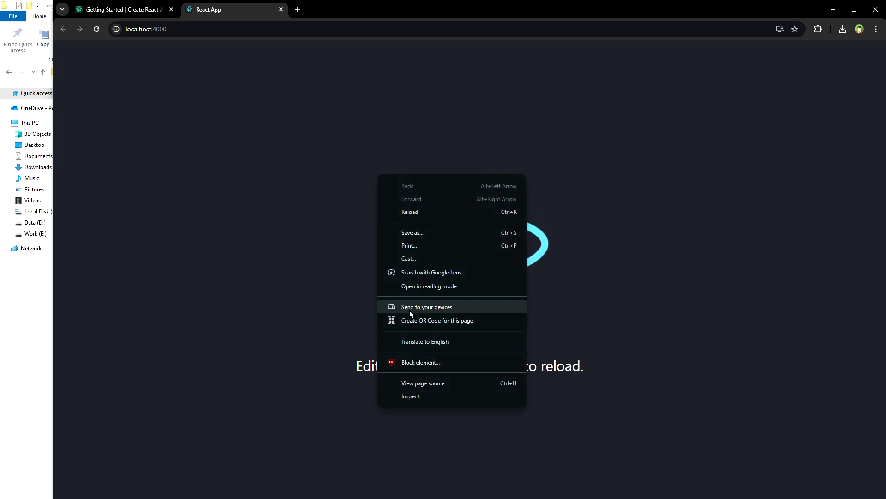
{"action": "left_click", "coordinate": [417, 396]}
{"action": "left_click", "coordinate": [212, 305]}
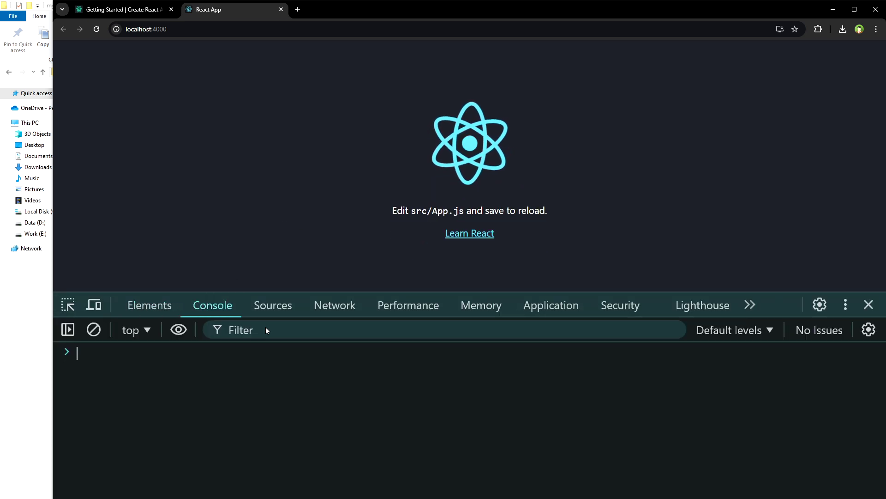
{"action": "left_click", "coordinate": [869, 305]}
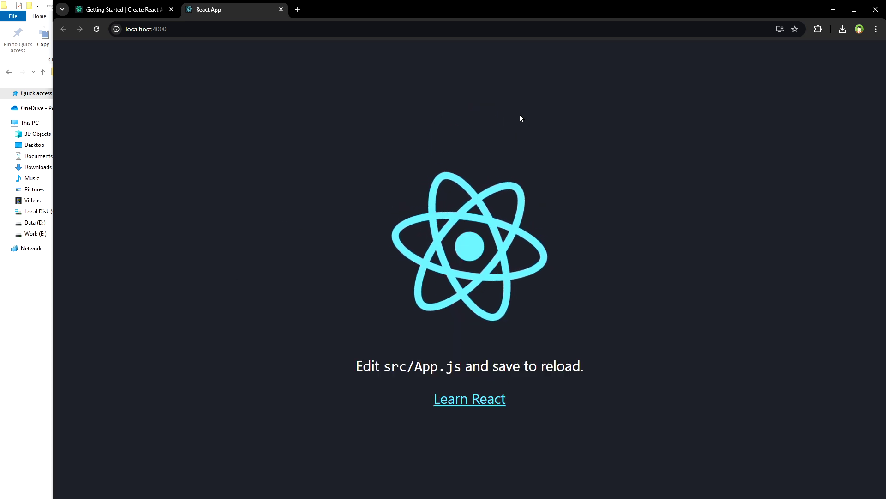
{"action": "key", "text": "alt+Tab"}
Open package.json in VS Code and mark the react and react-dom ^19.0.0 lines
{"action": "left_click", "coordinate": [107, 158]}
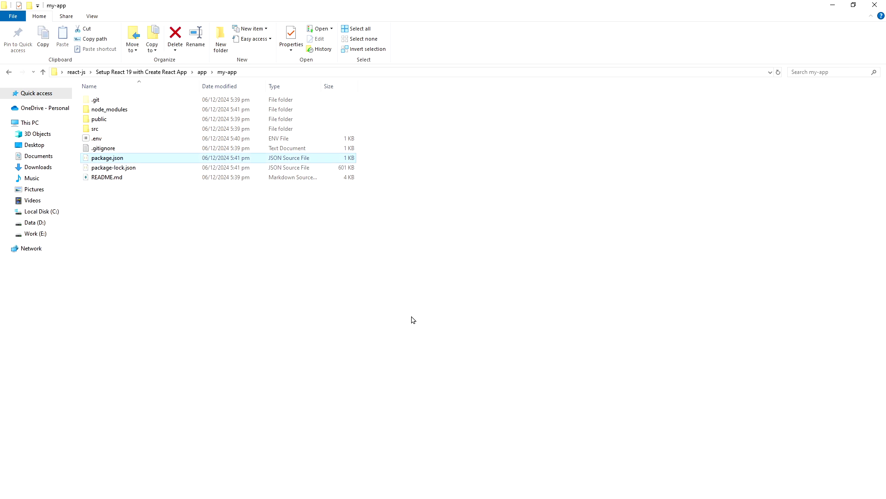
{"action": "mouse_move", "coordinate": [114, 160]}
{"action": "left_mouse_down"}
{"action": "mouse_move", "coordinate": [298, 478]}
{"action": "mouse_move", "coordinate": [298, 277]}
{"action": "left_mouse_up"}
{"action": "mouse_move", "coordinate": [139, 211]}
{"action": "left_mouse_down"}
{"action": "mouse_move", "coordinate": [385, 210]}
{"action": "mouse_move", "coordinate": [428, 237]}
{"action": "left_mouse_up"}
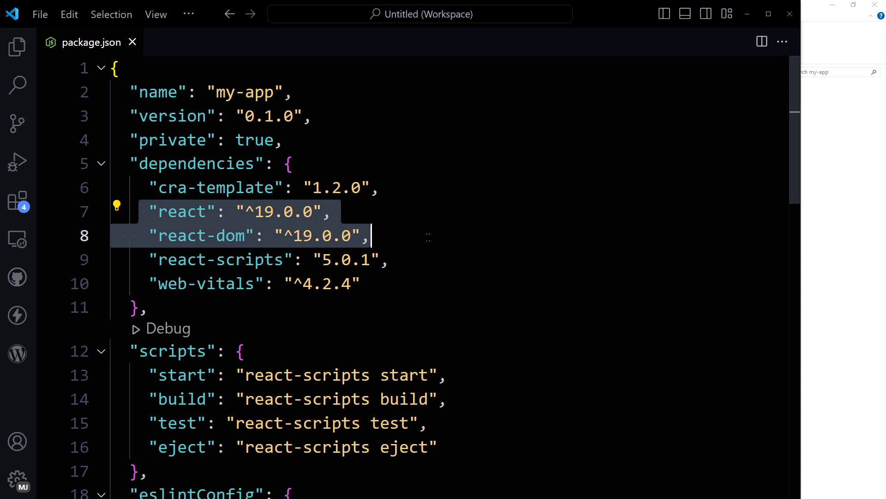